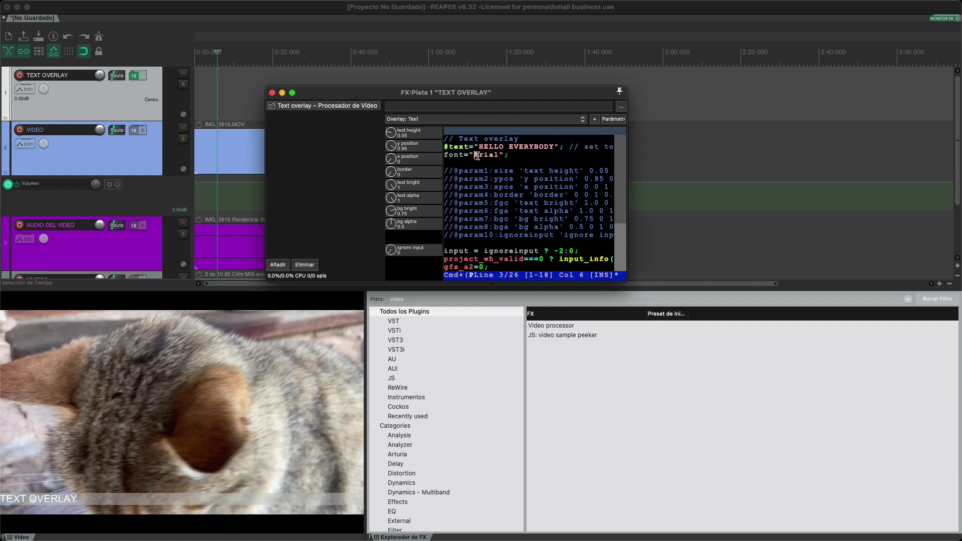
Apply the overlay code with the text HELLO EVERYBODY and play the video to check the caption.
left_click(477, 156)
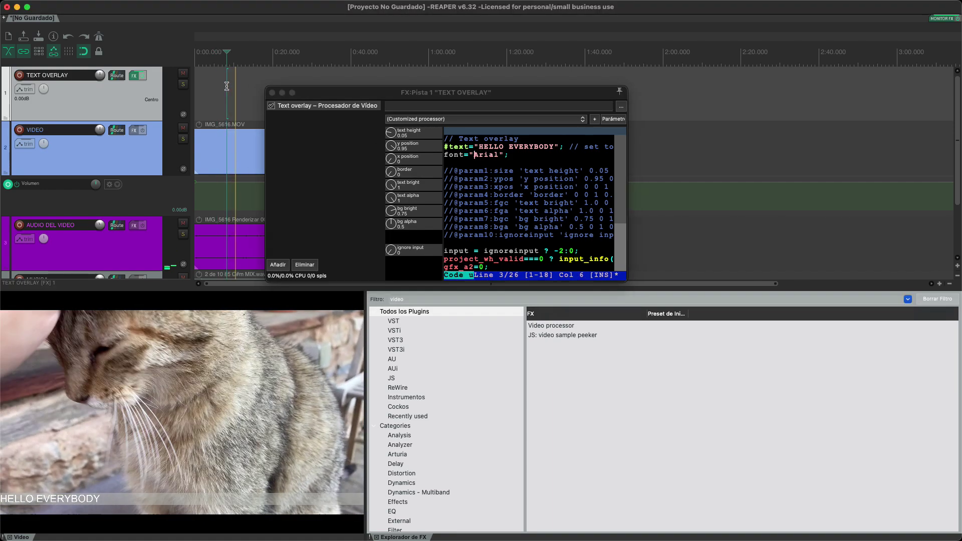
key("space")
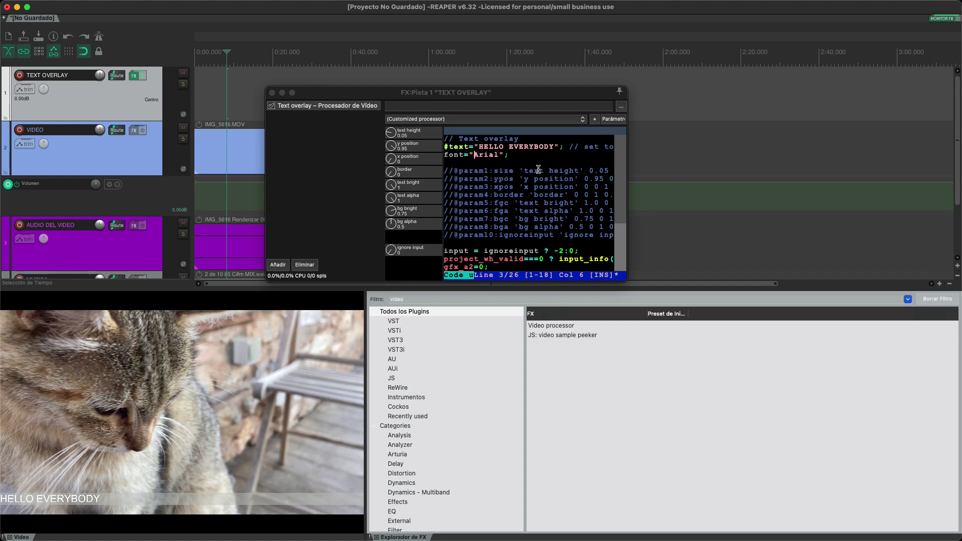
Enlarge the effect window to view the whole overlay code and select the font name Arial in it.
left_click(508, 155)
scroll(517, 214, "down", 5)
scroll(517, 214, "up", 5)
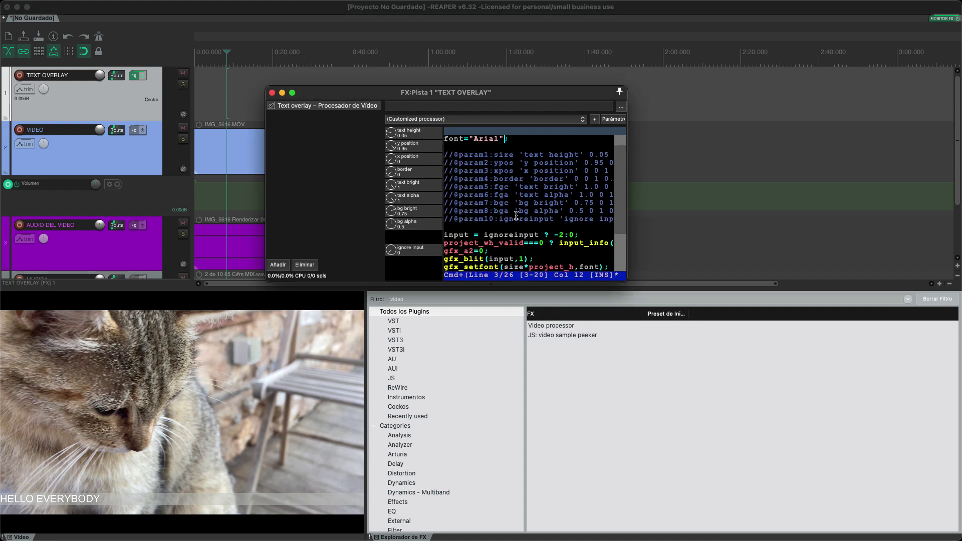
left_click_drag(624, 282, 918, 423)
scroll(472, 158, "up", 1)
left_click(497, 155)
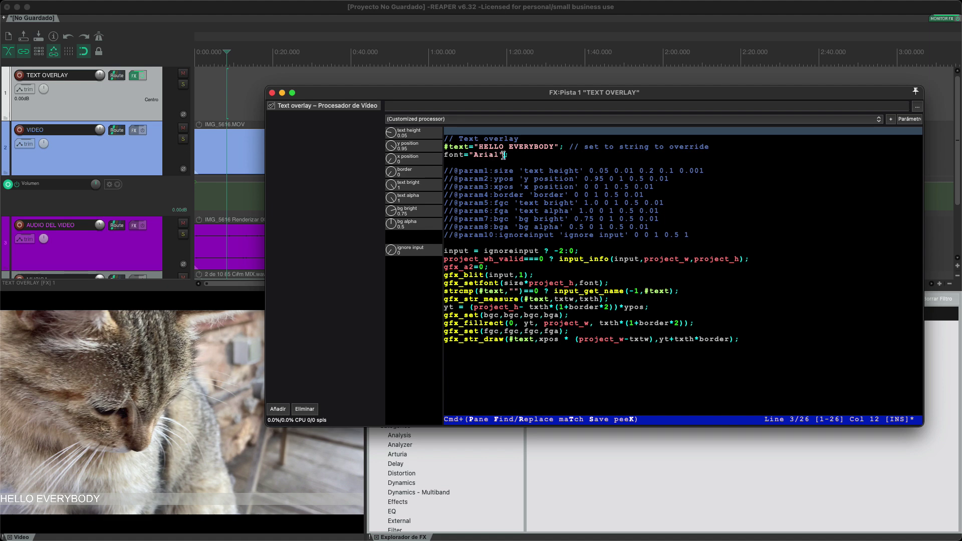
left_click_drag(500, 157, 475, 157)
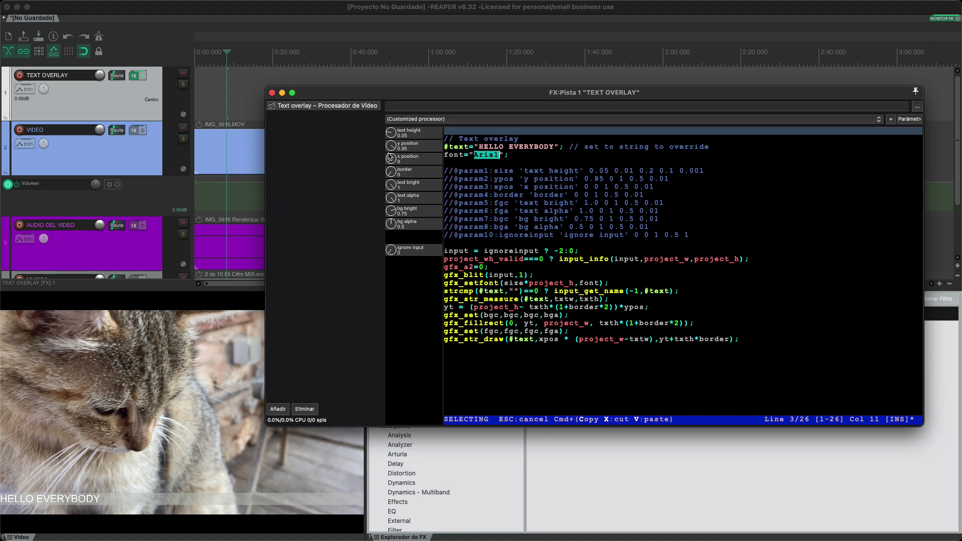
Set the overlay's text height to 0.073 and its background brightness to 0.5.
left_click_drag(392, 134, 392, 114)
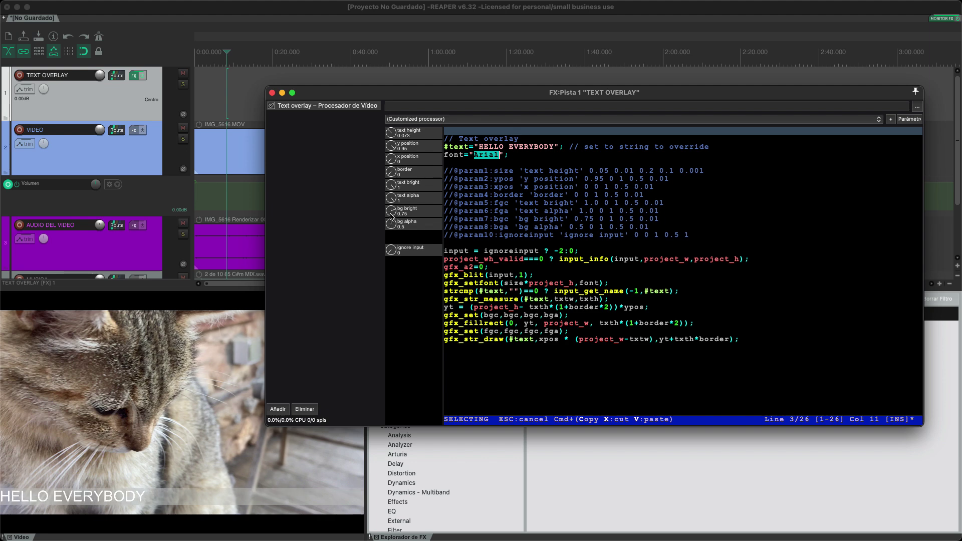
left_click_drag(391, 216, 392, 250)
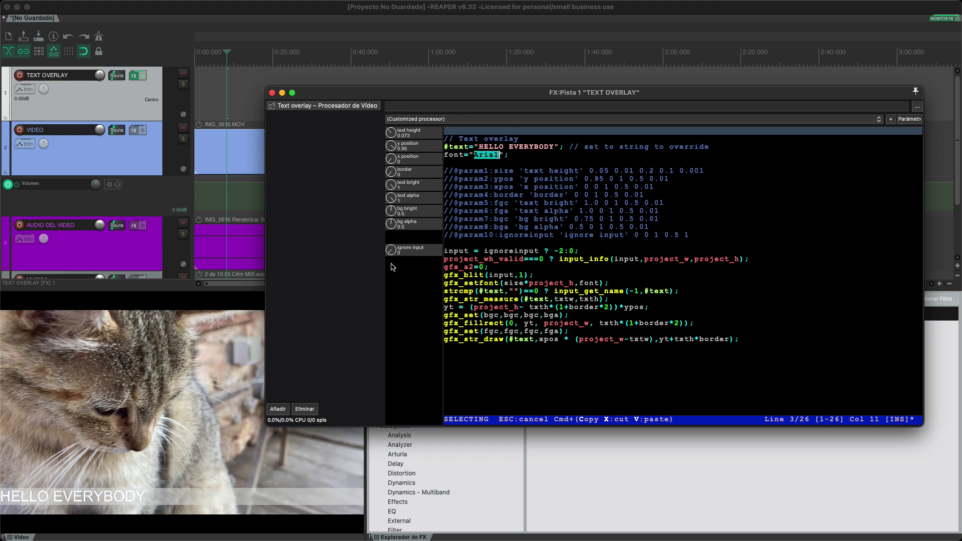
Remove the text overlay effect from the TEXT OVERLAY track and close its effects window.
left_click(315, 107)
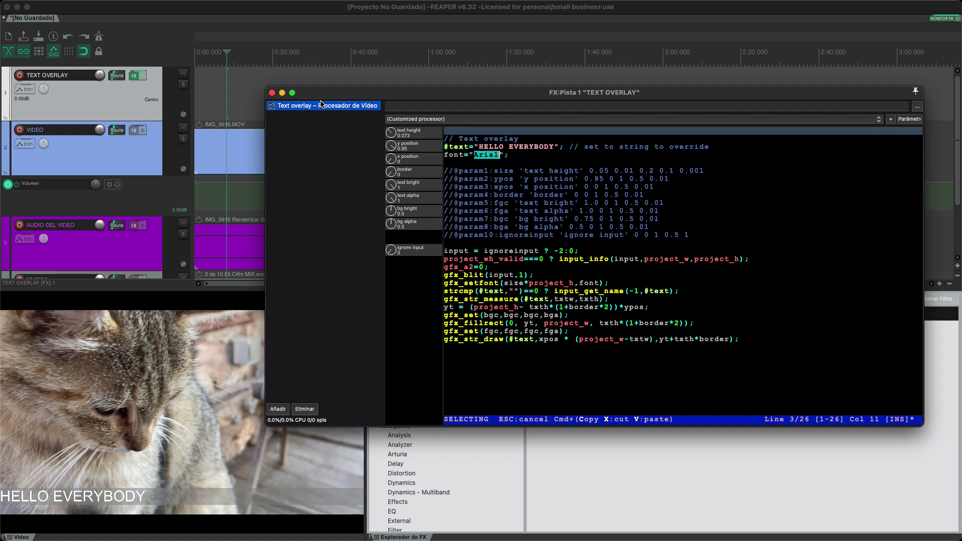
left_click(307, 408)
left_click(271, 92)
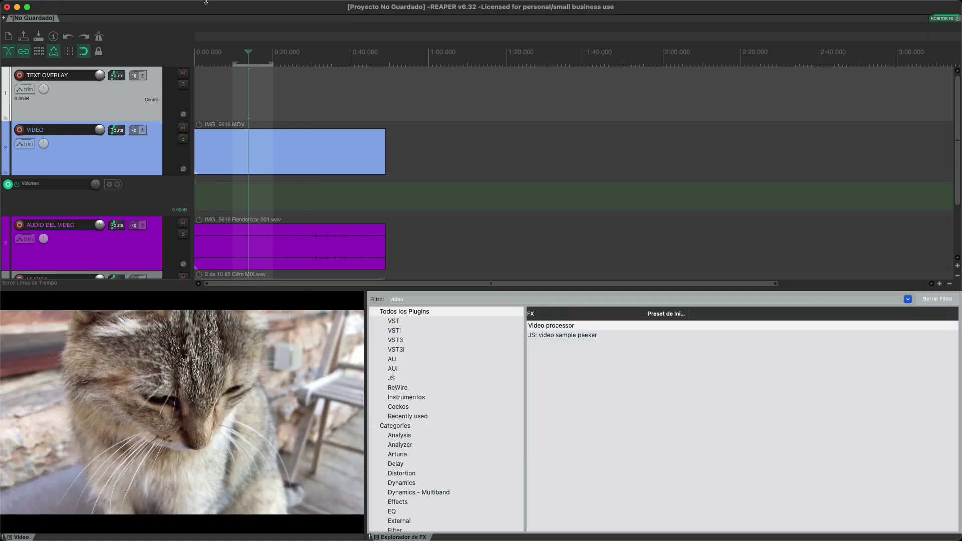
Insert a new MIDI item over the time selection on the TEXT OVERLAY track and add the Video processor effect to it.
left_click(158, 6)
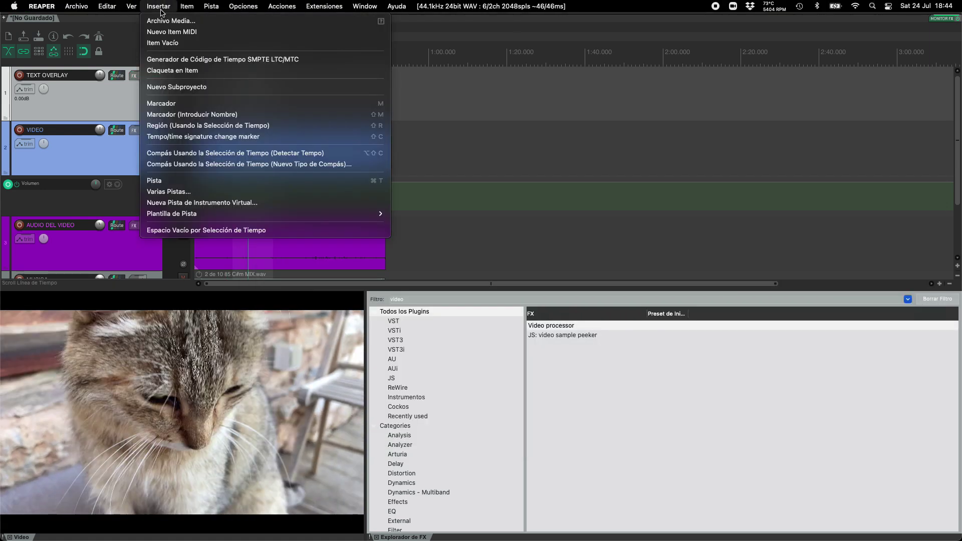
left_click(180, 31)
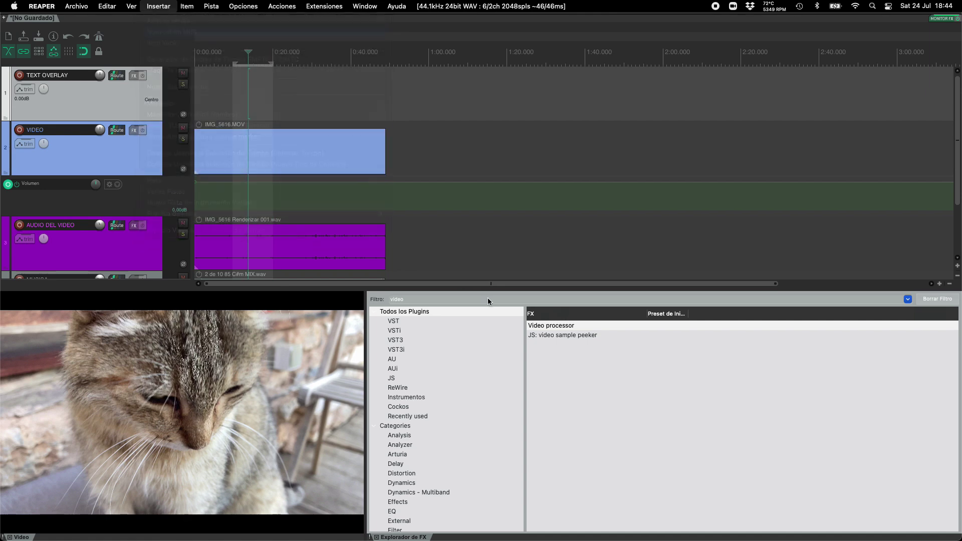
left_click_drag(551, 325, 254, 101)
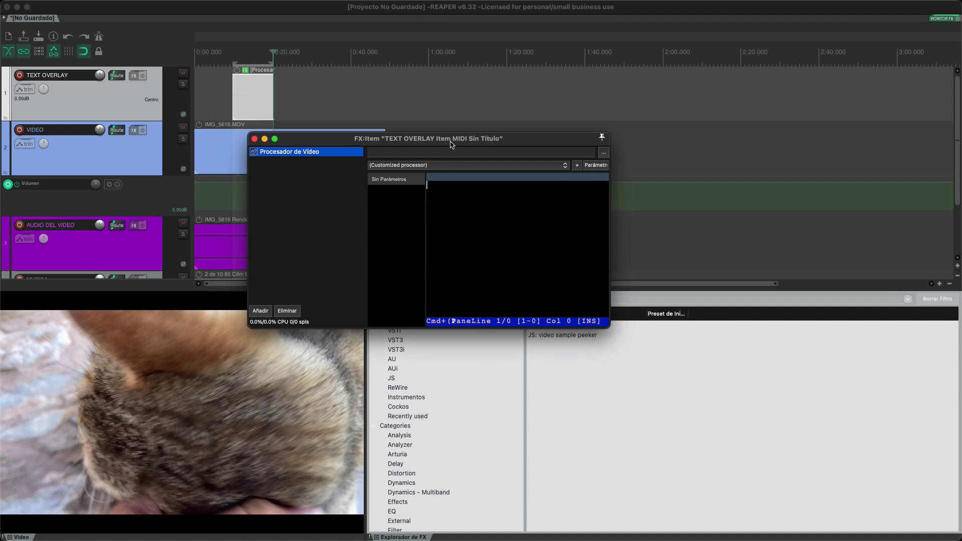
Load the Overlay: Text preset in the item's effect, set its text to HOLA QUE TAL, save the code and close the window.
left_click(448, 167)
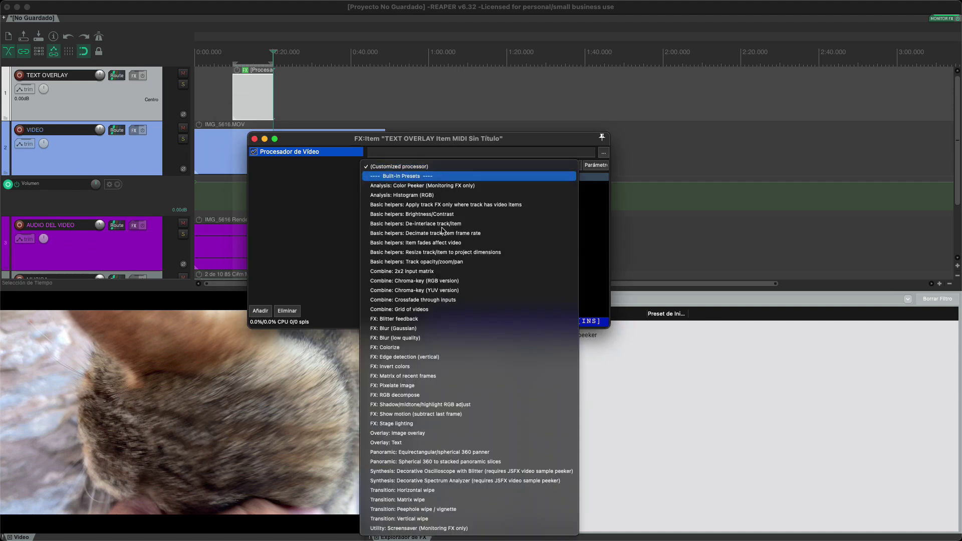
left_click(431, 444)
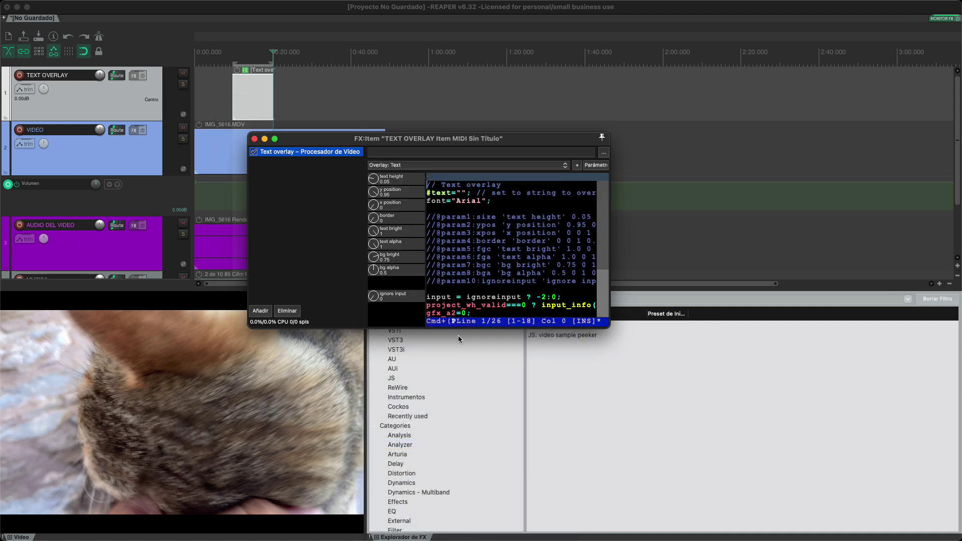
left_click(461, 194)
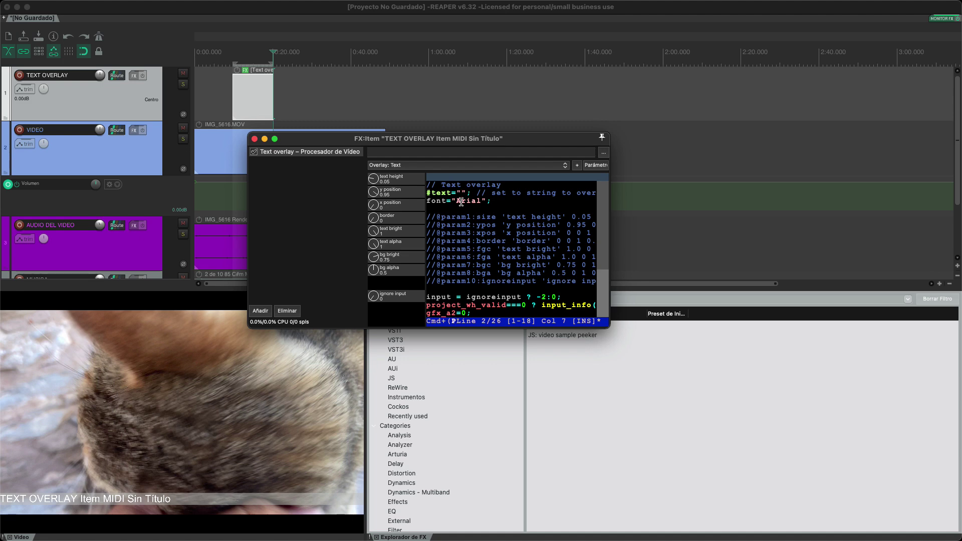
type("HOLA ")
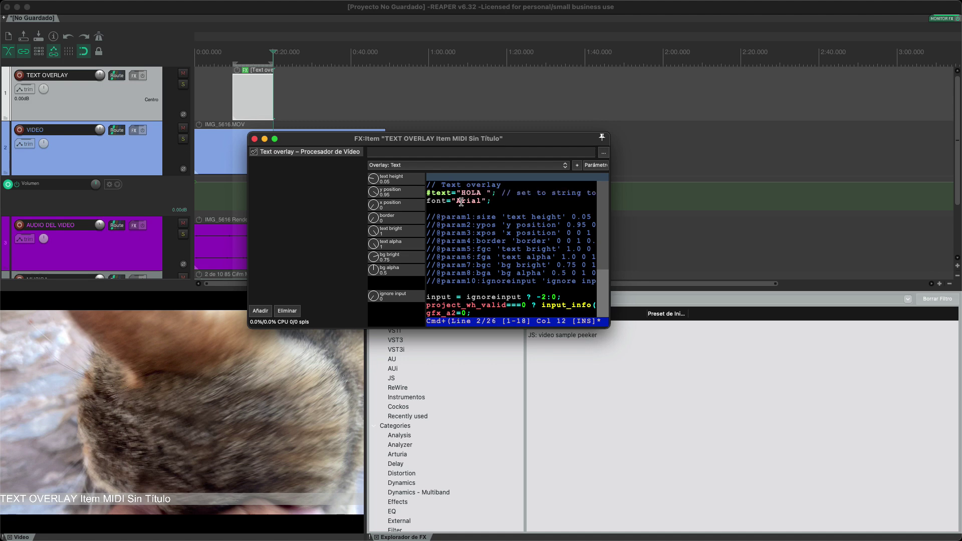
type("QUE TAL")
key("super+s")
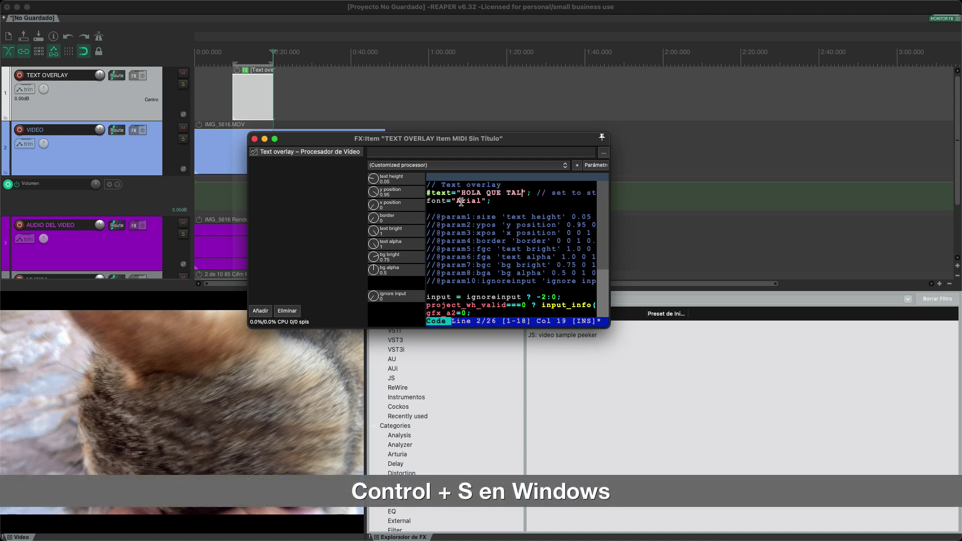
left_click(255, 139)
Play the video from just before the text item to check when its caption appears.
left_click(218, 82)
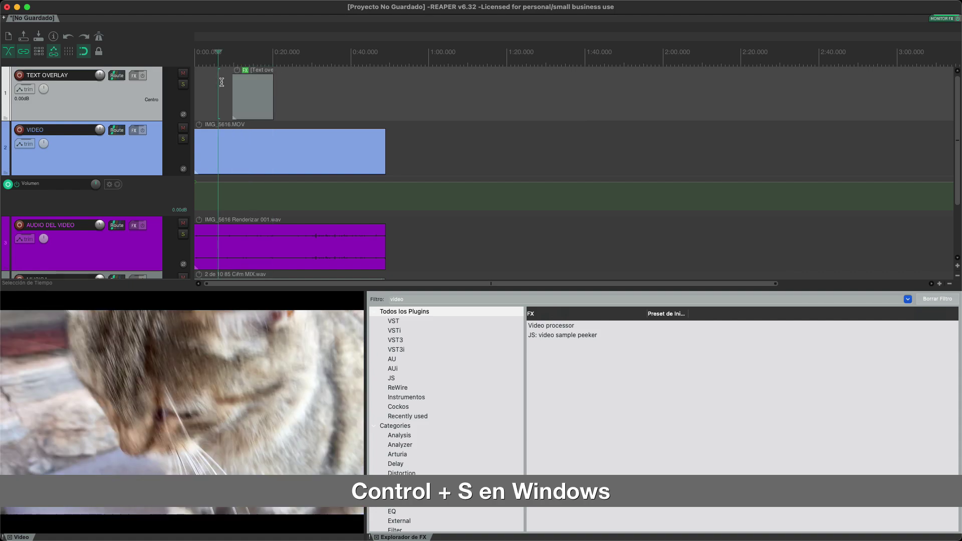
left_click(221, 82)
key("space")
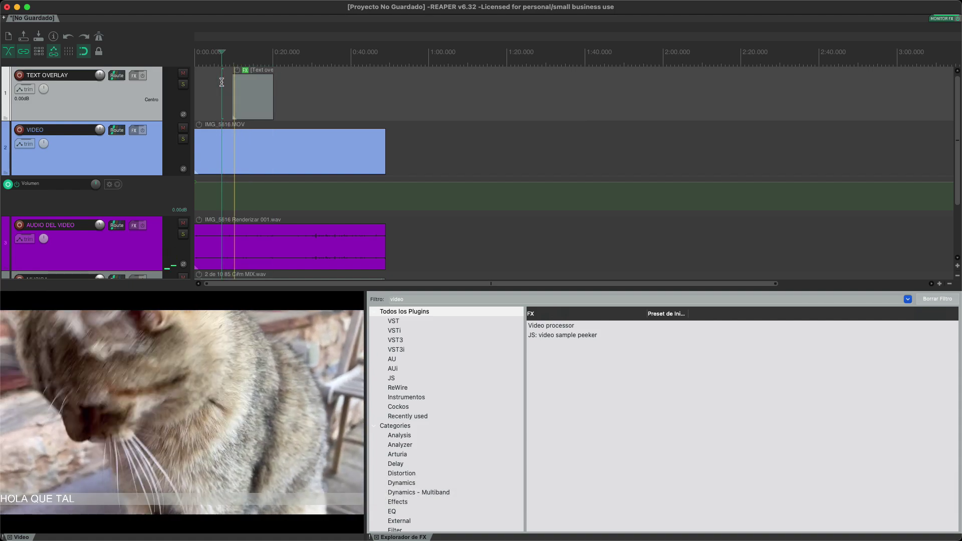
key("space")
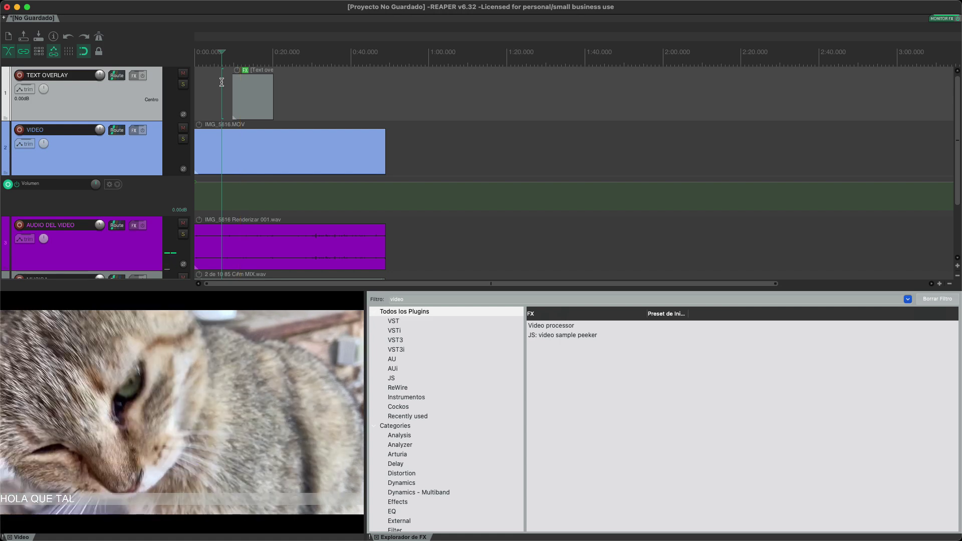
Delete the text item together with the TEXT OVERLAY track.
left_click(249, 84)
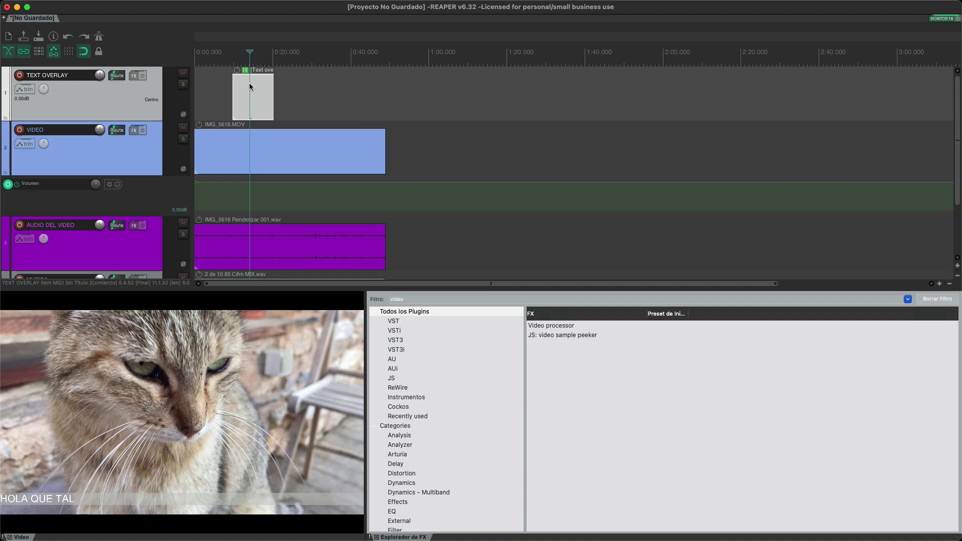
key("Delete")
key("Return")
Insert a new track, name it IMAGE OVERLAY and move it above the VIDEO track.
left_click(145, 91)
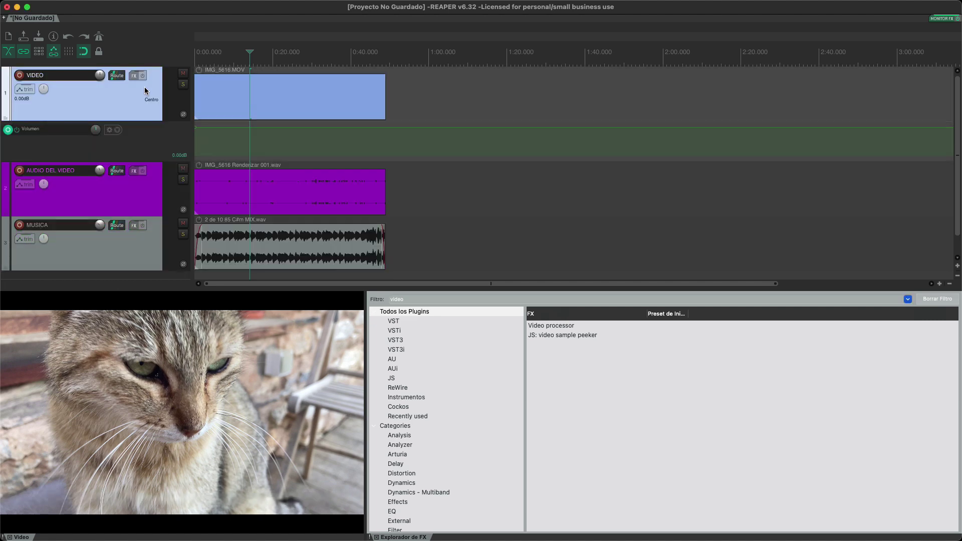
key("super+t")
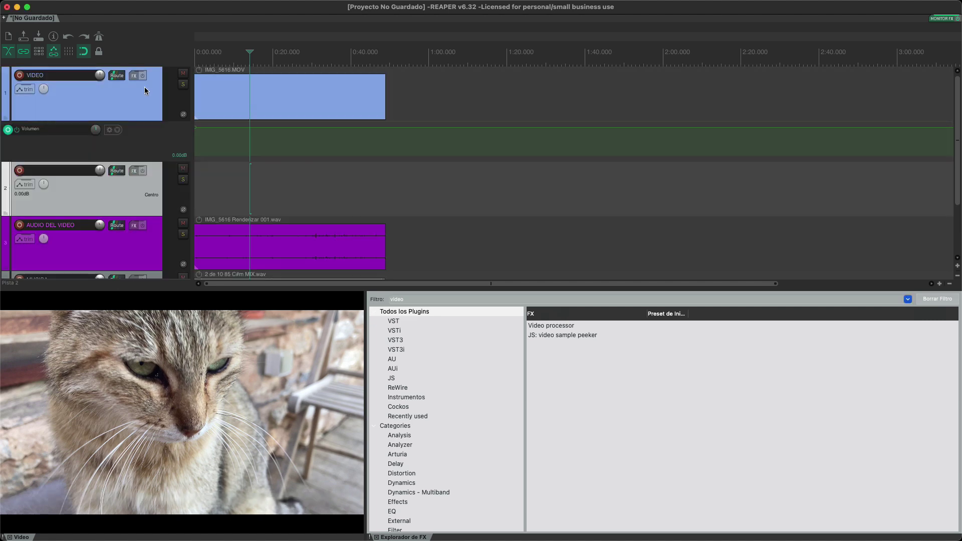
double_click(76, 172)
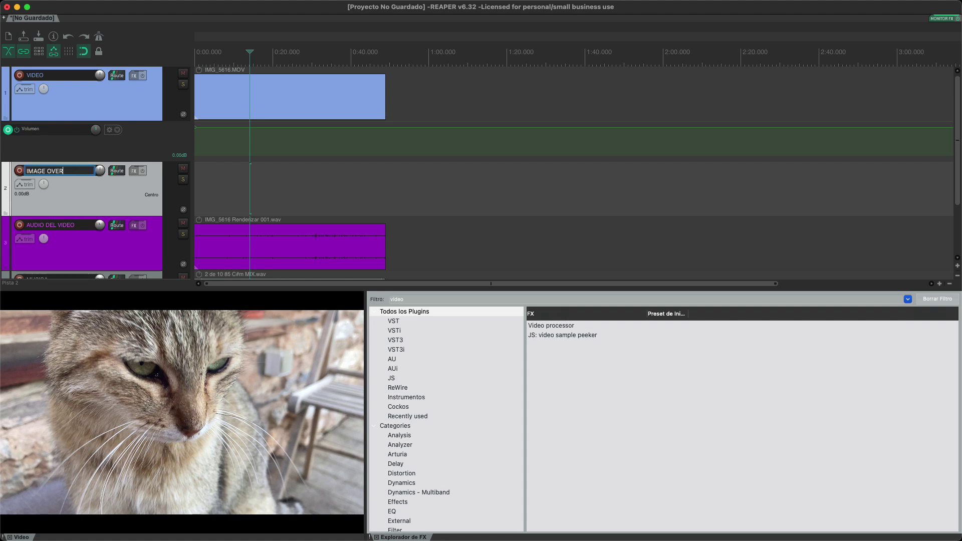
key("Return")
left_click_drag(131, 196, 213, 99)
Switch to Finder and bring IMG_4273_1920.jpeg from the Pictures folder onto the IMAGE OVERLAY track.
key("super+Tab")
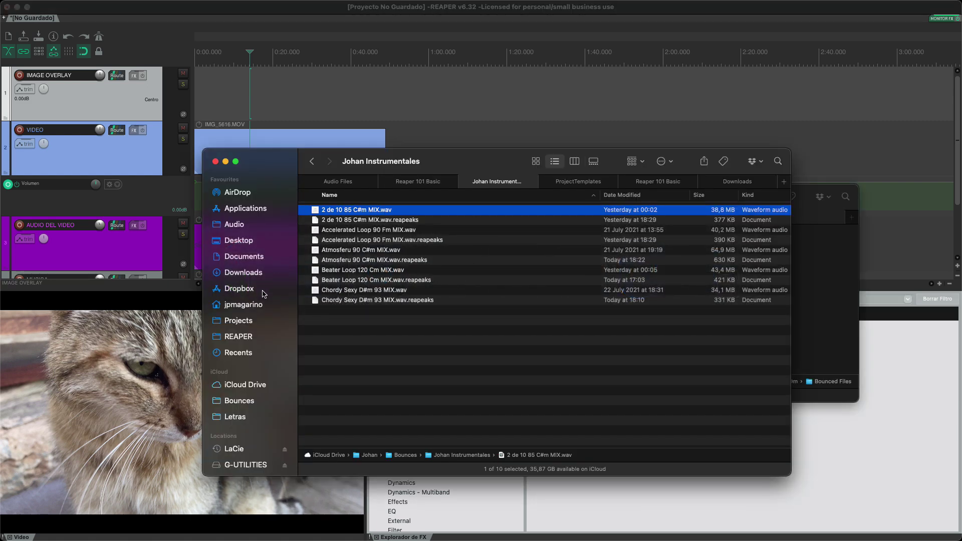
left_click(263, 289)
left_click(265, 304)
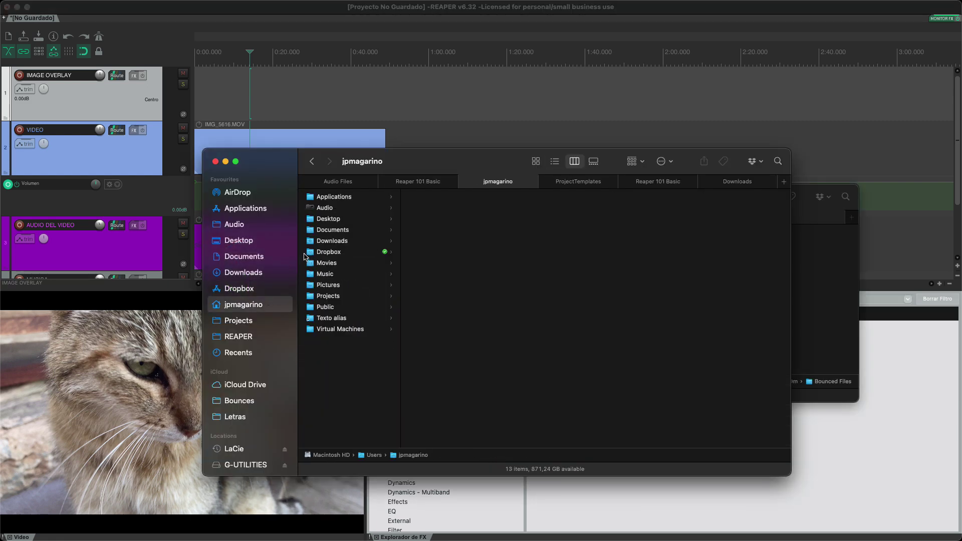
left_click(344, 284)
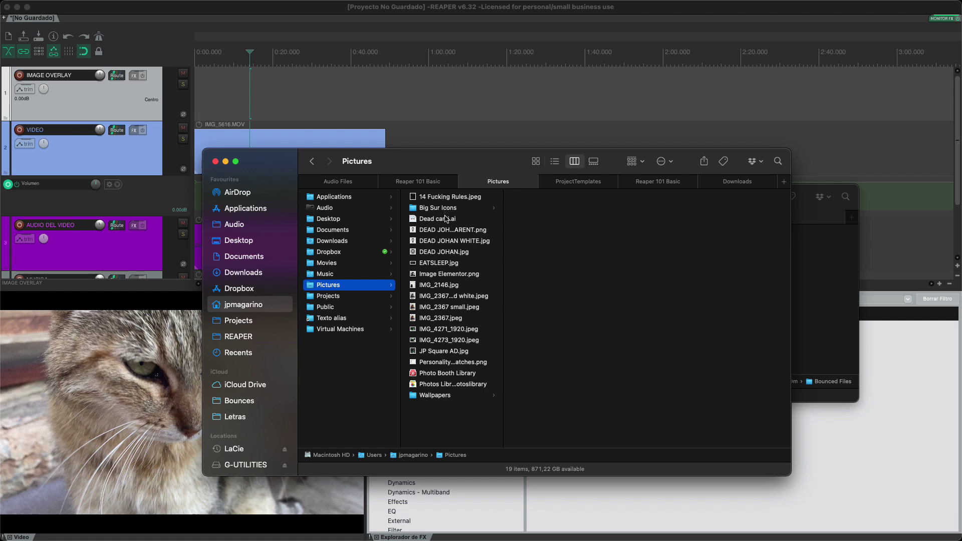
left_click(446, 341)
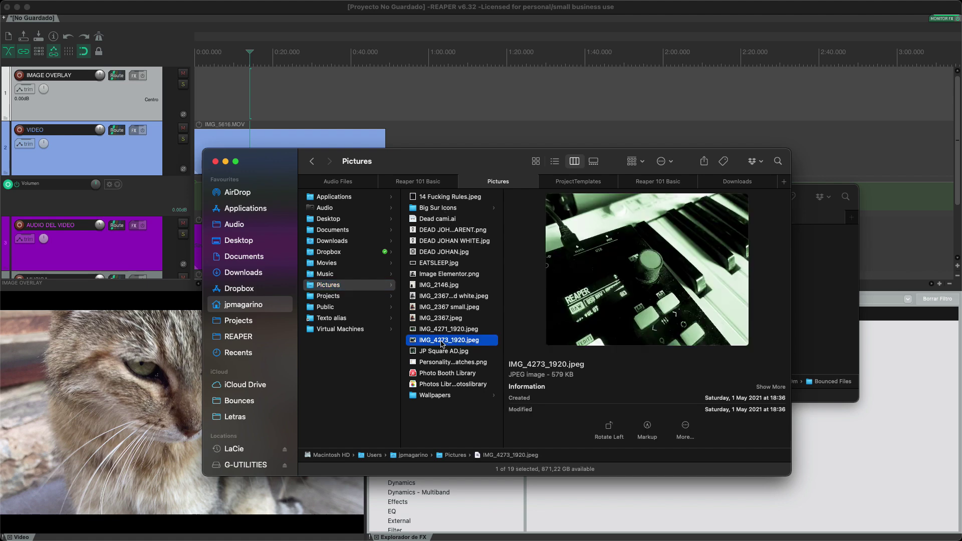
left_click_drag(441, 343, 230, 107)
View the image item up close and play across it to check how the picture covers the video.
scroll(229, 108, "up", 12)
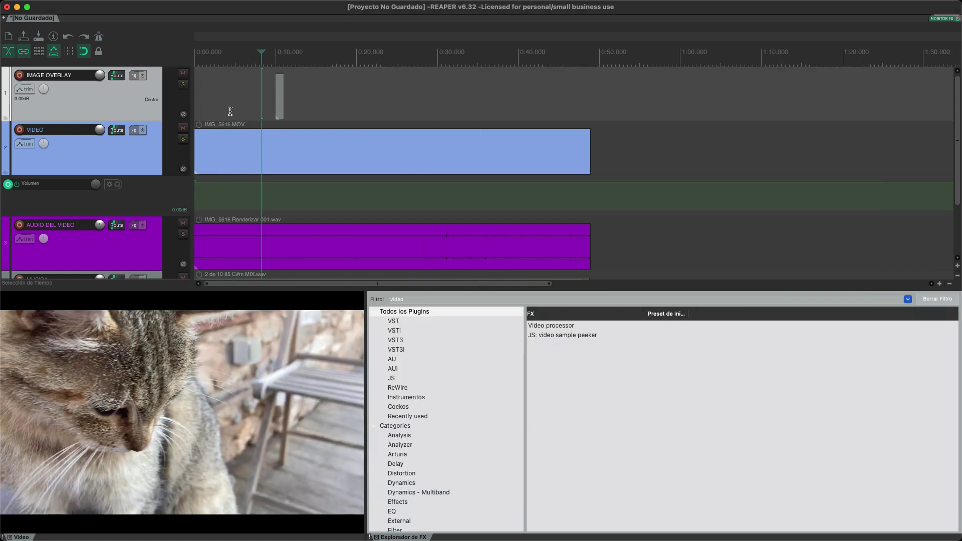
scroll(440, 99, "right", 5)
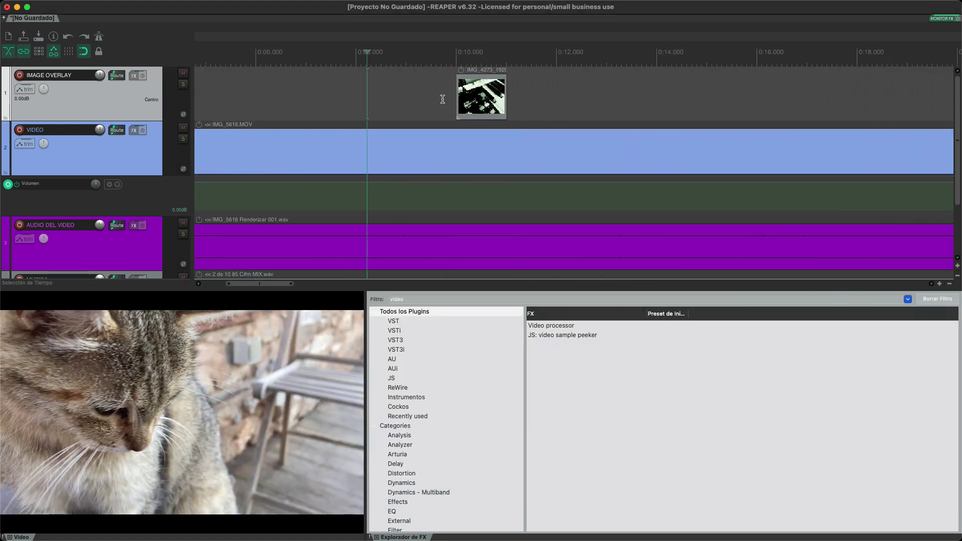
left_click(265, 79)
left_click_drag(311, 91, 311, 94)
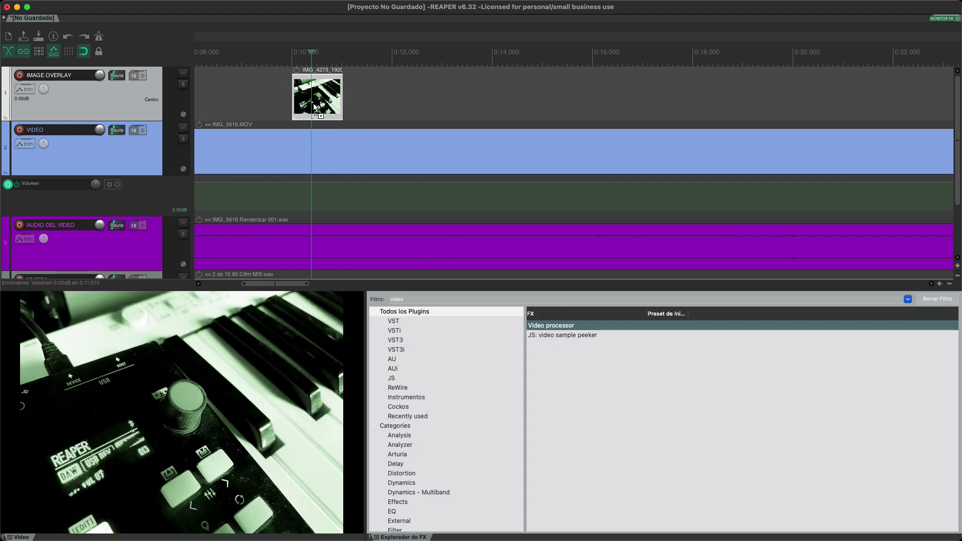
left_click(263, 92)
key("space")
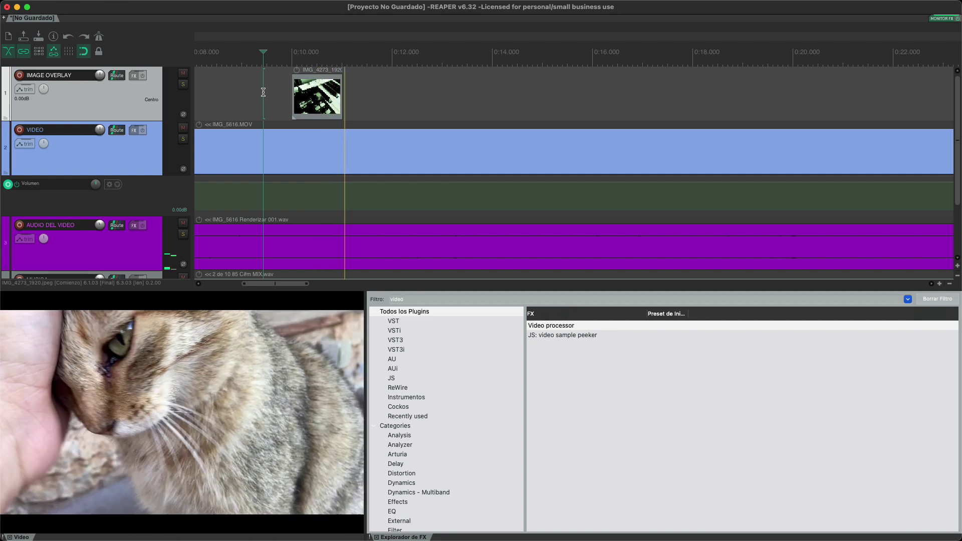
key("space")
Add the Video processor effect to the image item and load the Overlay: Image overlay preset.
left_click_drag(549, 328, 314, 107)
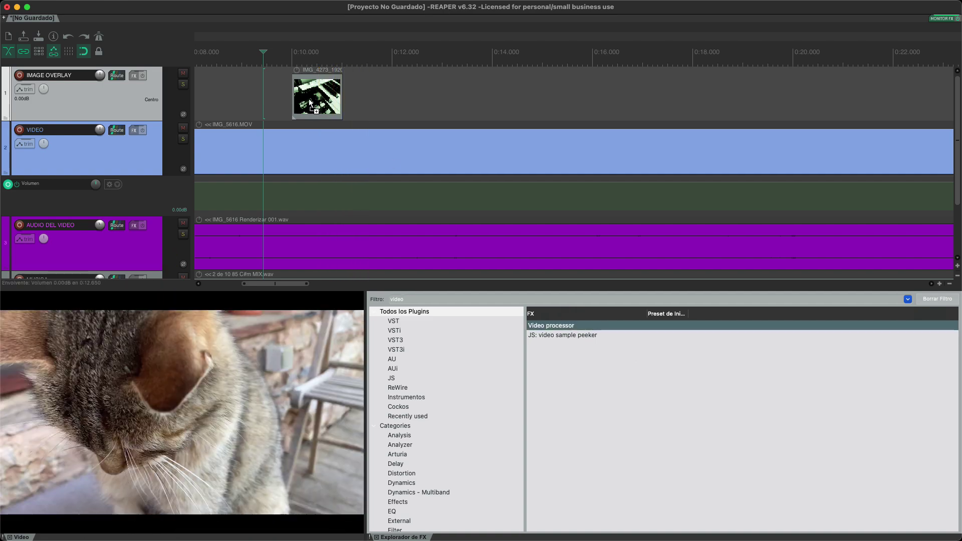
left_click(216, 50)
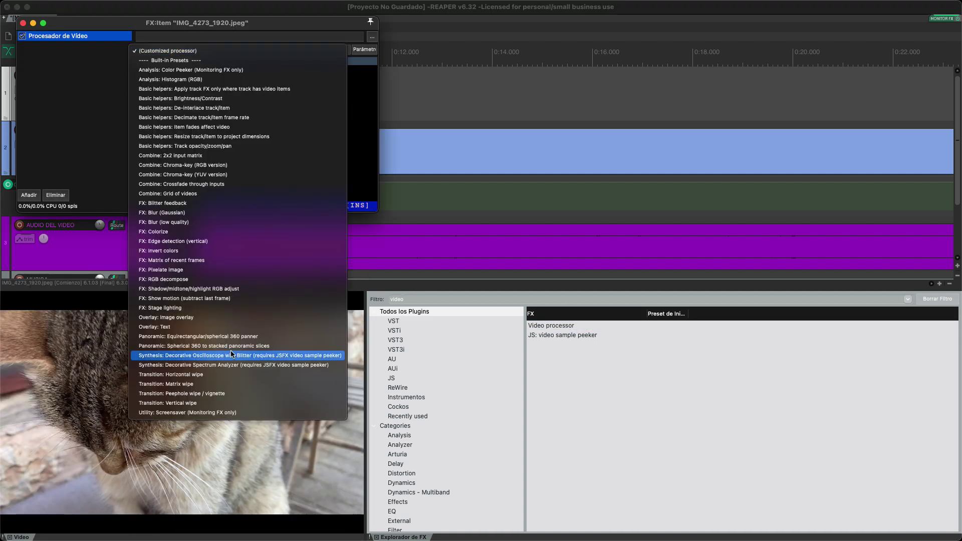
left_click(221, 318)
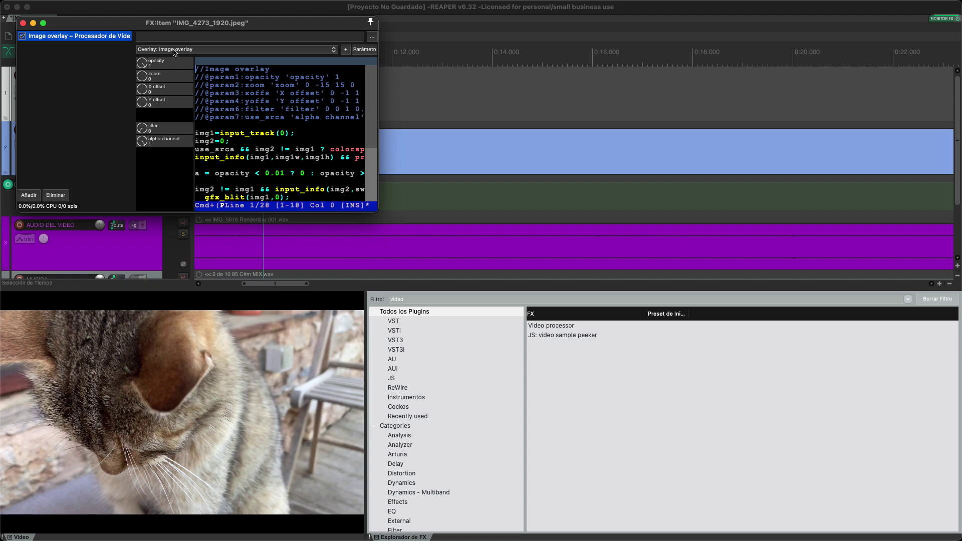
Set the image overlay's opacity to 0.555, zoom to -3, X offset to 0.66 and Y offset to 0.57, and close its effect window.
left_click_drag(195, 23, 529, 156)
left_click(310, 55)
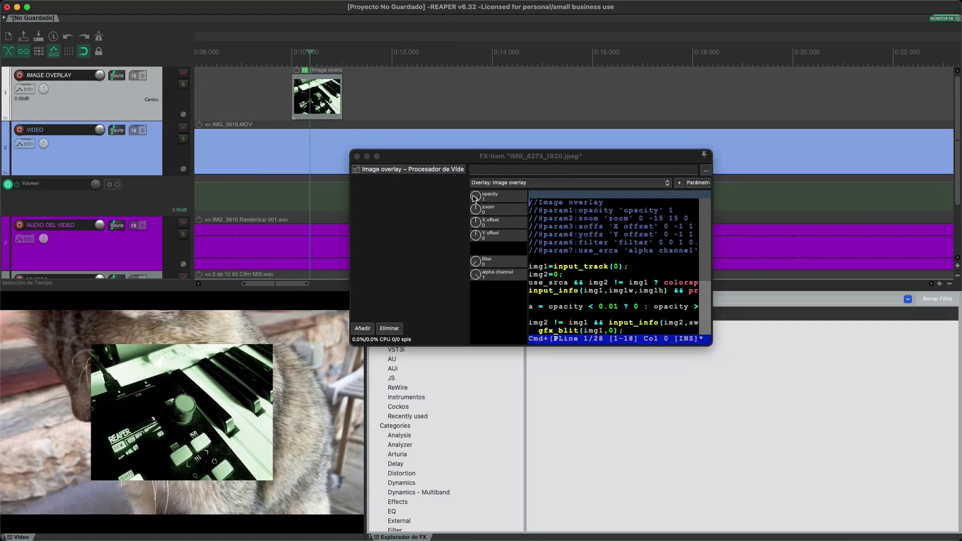
mouse_move(475, 198)
left_mouse_down()
mouse_move(476, 251)
mouse_move(473, 190)
left_mouse_up()
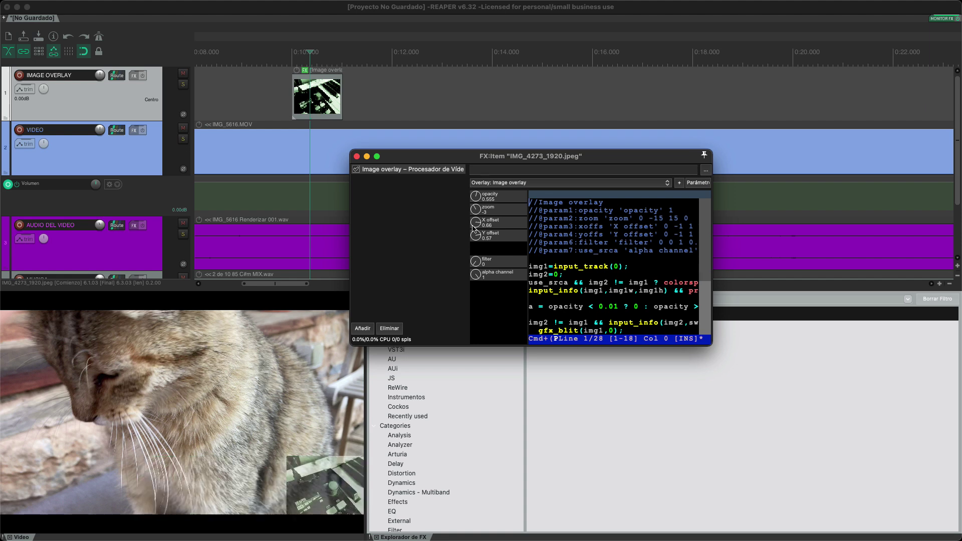
left_click(356, 156)
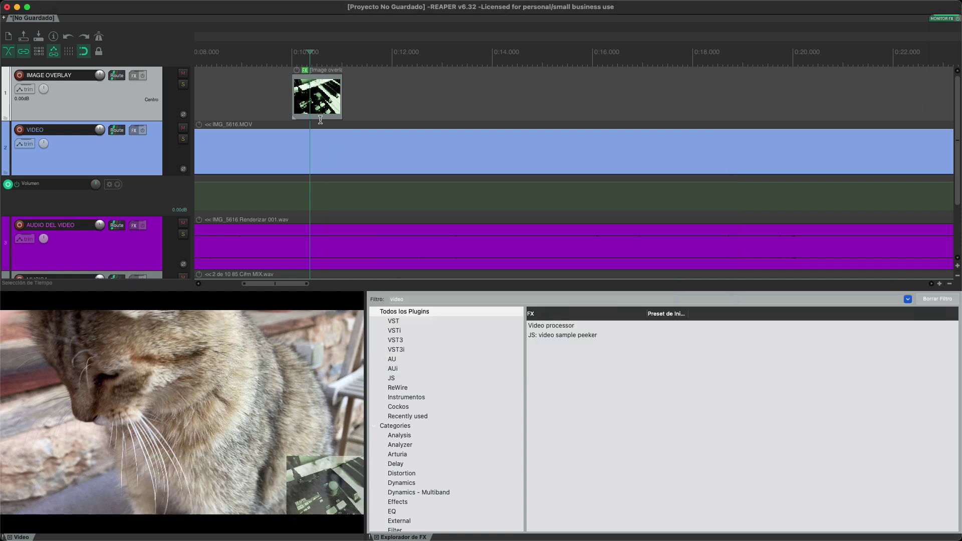
Play from just before the image item to check the resized overlay on the video.
left_click(269, 89)
key("space")
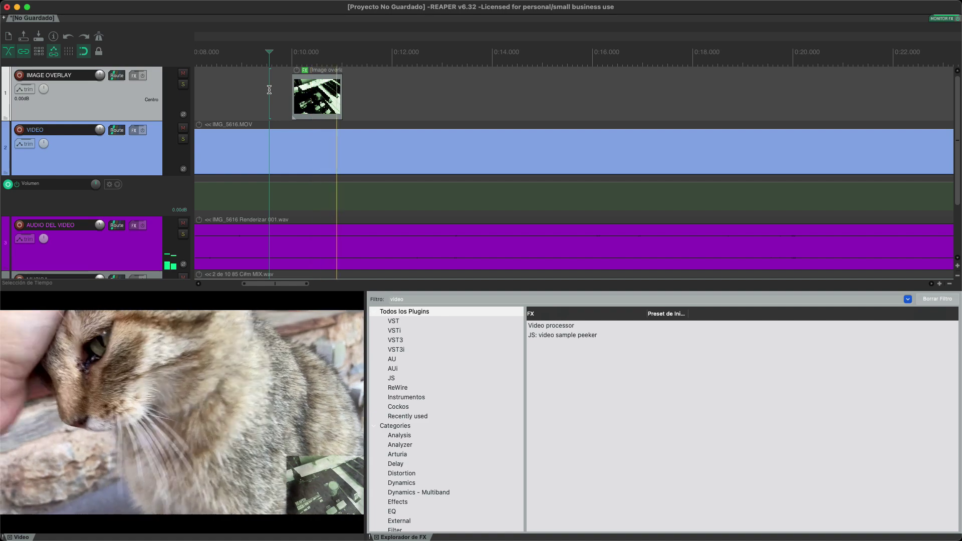
key("space")
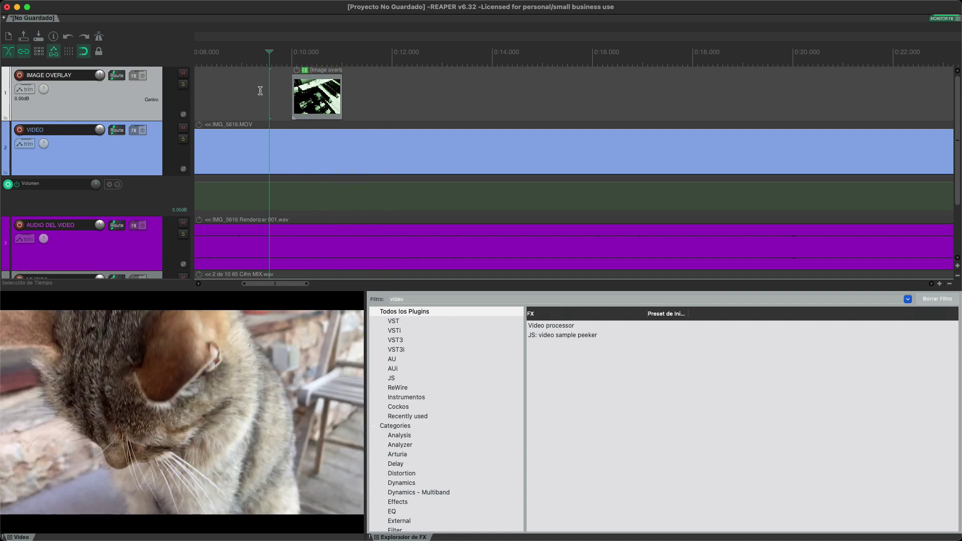
Add the Video processor effect to the IMAGE OVERLAY track and load the Basic helpers: Item fades affect video preset.
left_click_drag(539, 326, 136, 108)
left_click(169, 49)
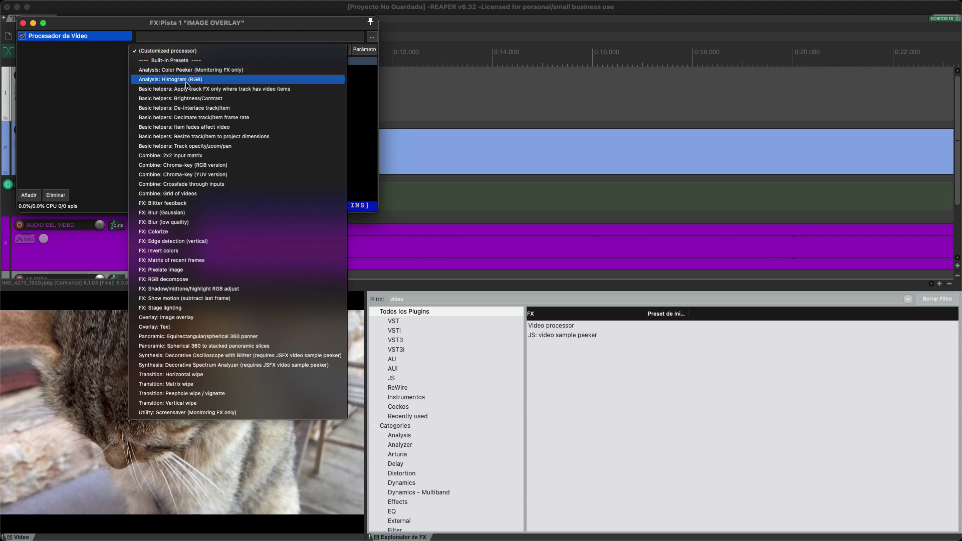
left_click(184, 127)
left_click(22, 23)
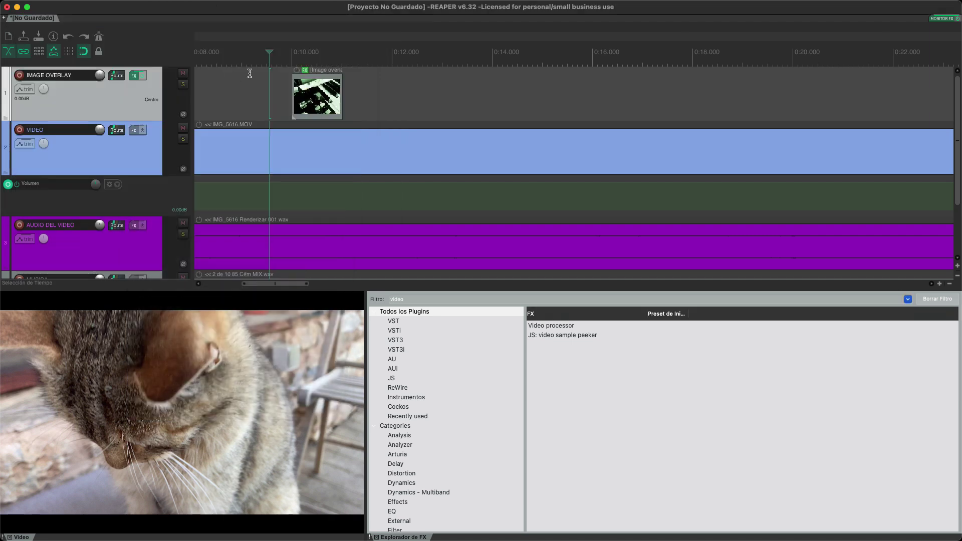
Add fades at the edges of the image item and play across it to check the overlay's transition.
left_click_drag(293, 80, 274, 77)
left_click(249, 79)
key("space")
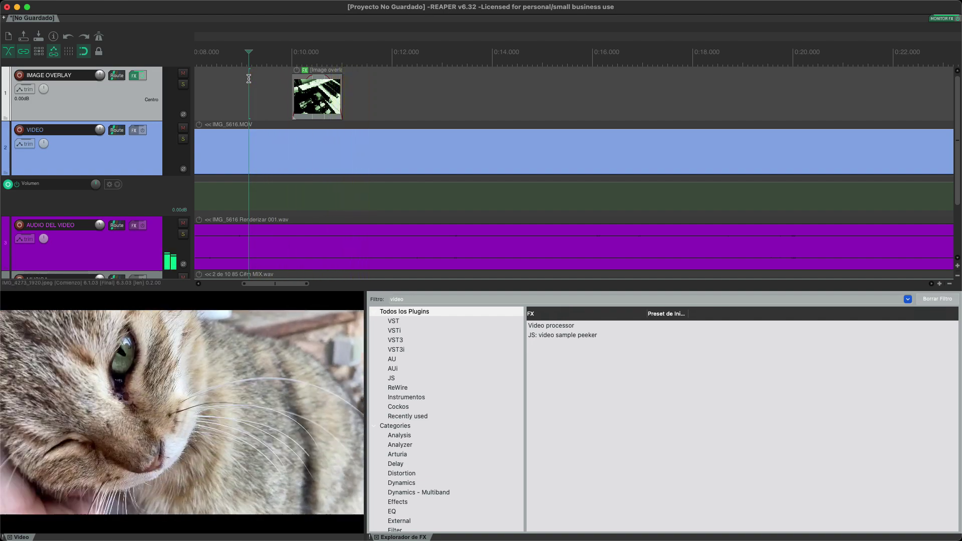
key("space")
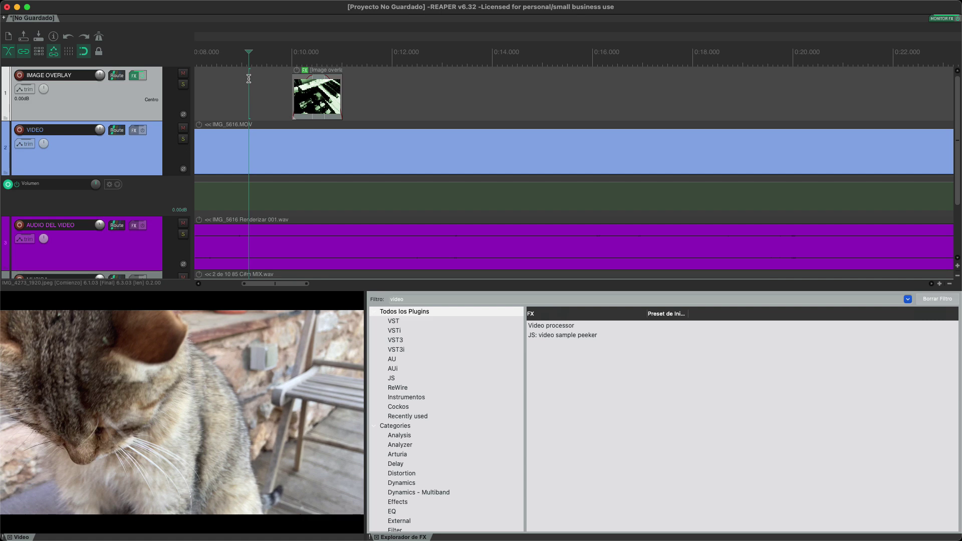
Open the render options, choose the Video (ffmpeg/libav) format, examine its container and codec options, and close without rendering.
scroll(249, 79, "down", 10)
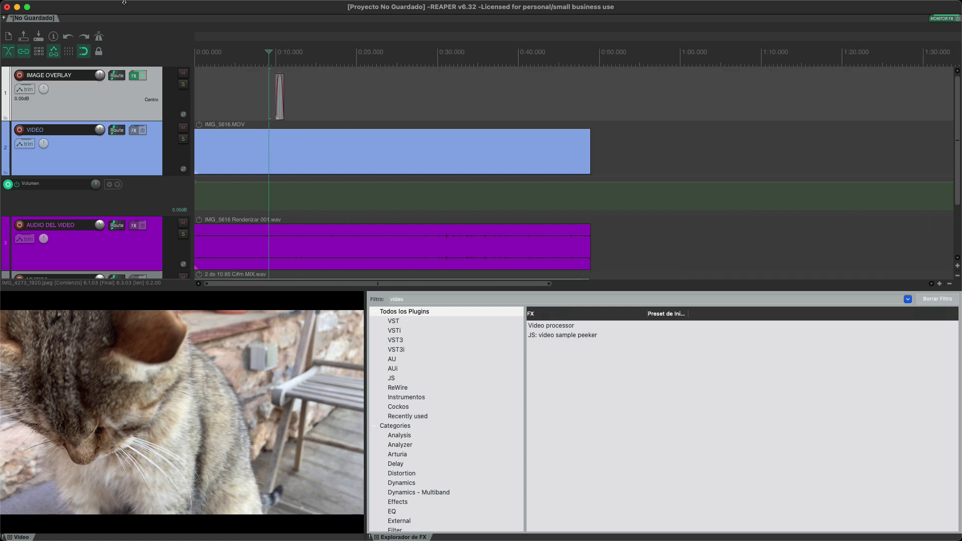
left_click(80, 7)
left_click(95, 174)
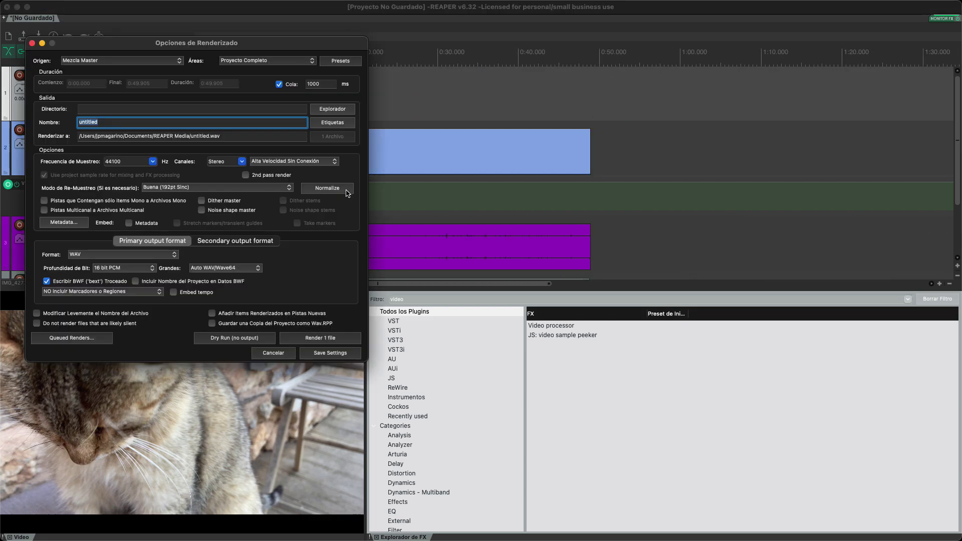
left_click(93, 255)
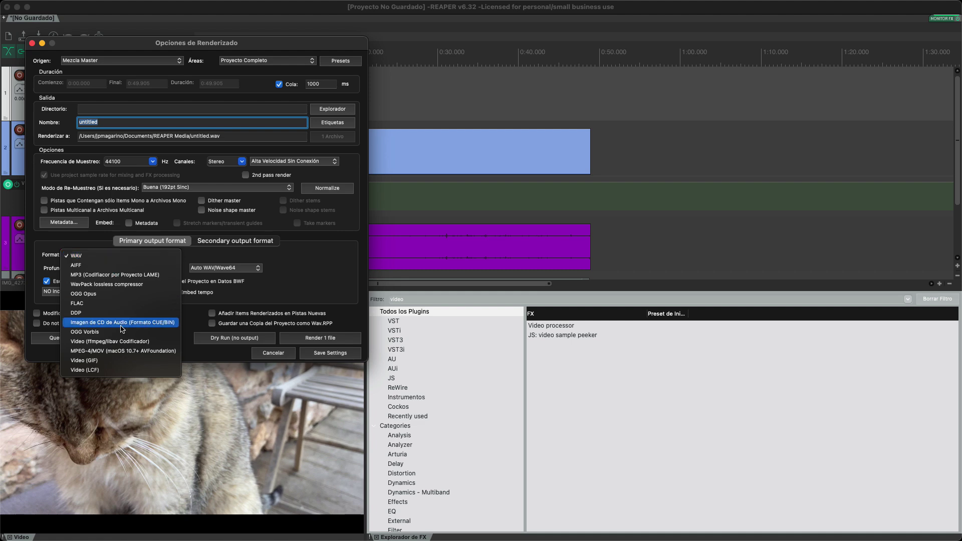
left_click(115, 345)
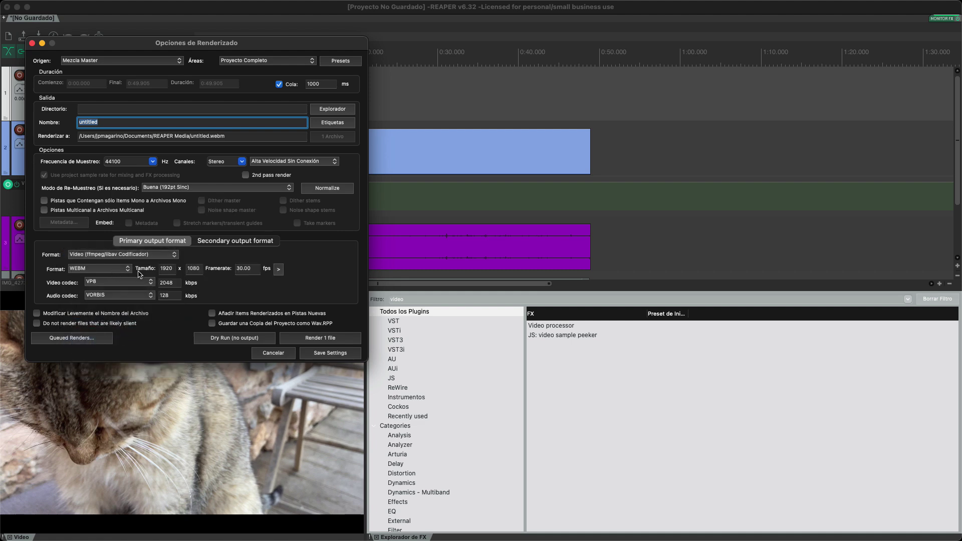
left_click(131, 284)
left_click(120, 271)
left_click(120, 269)
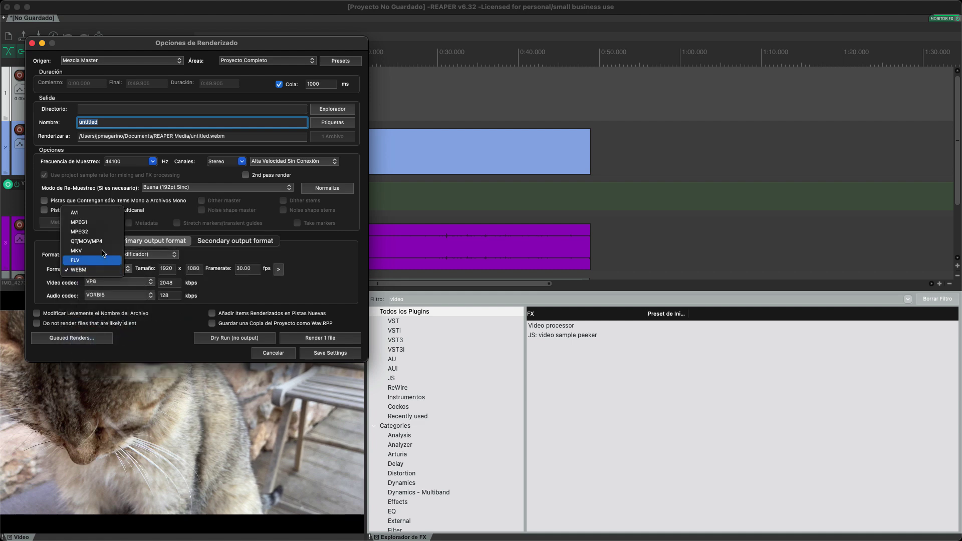
key("Escape")
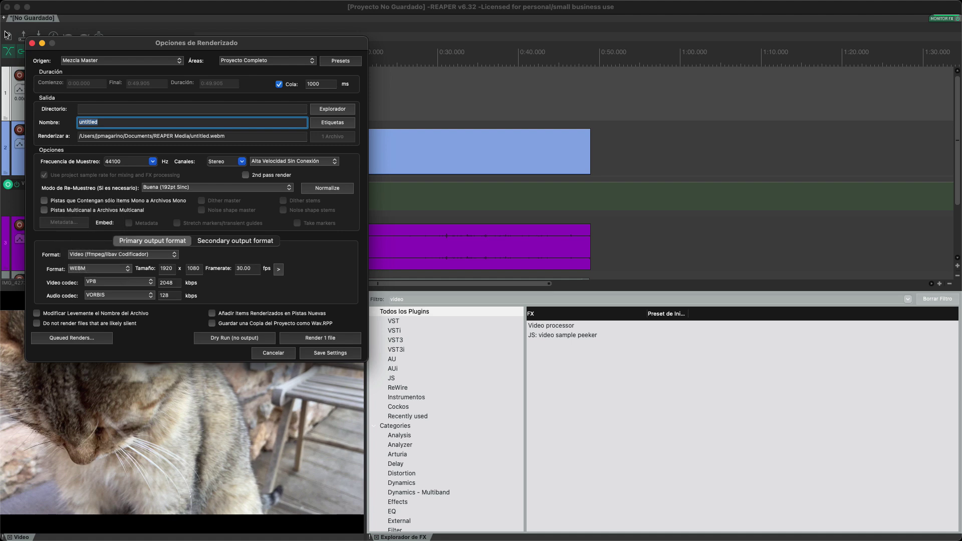
left_click(32, 43)
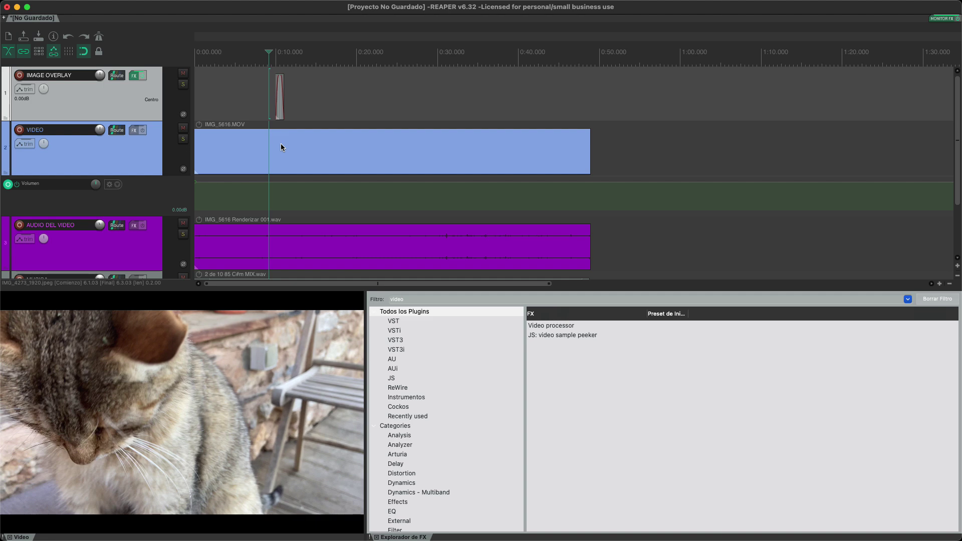
left_click(325, 102)
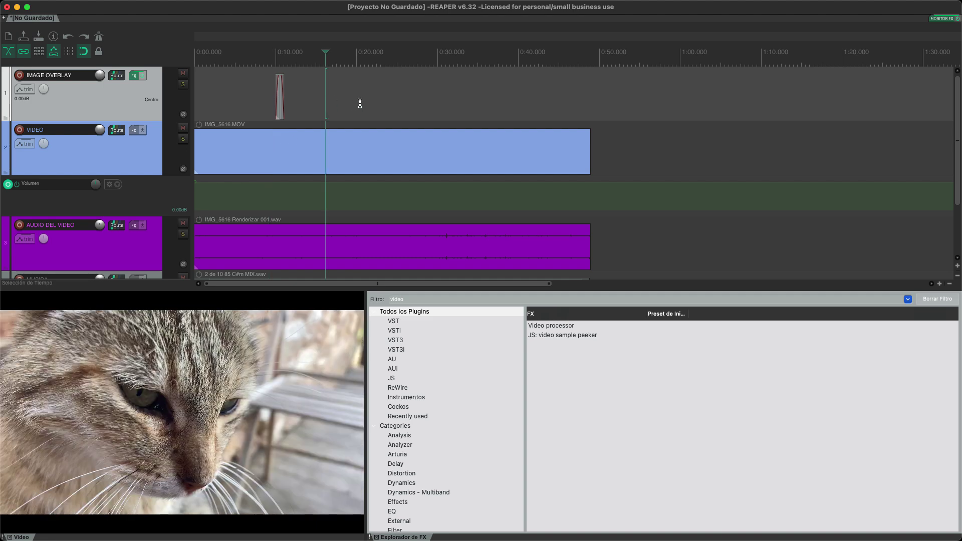